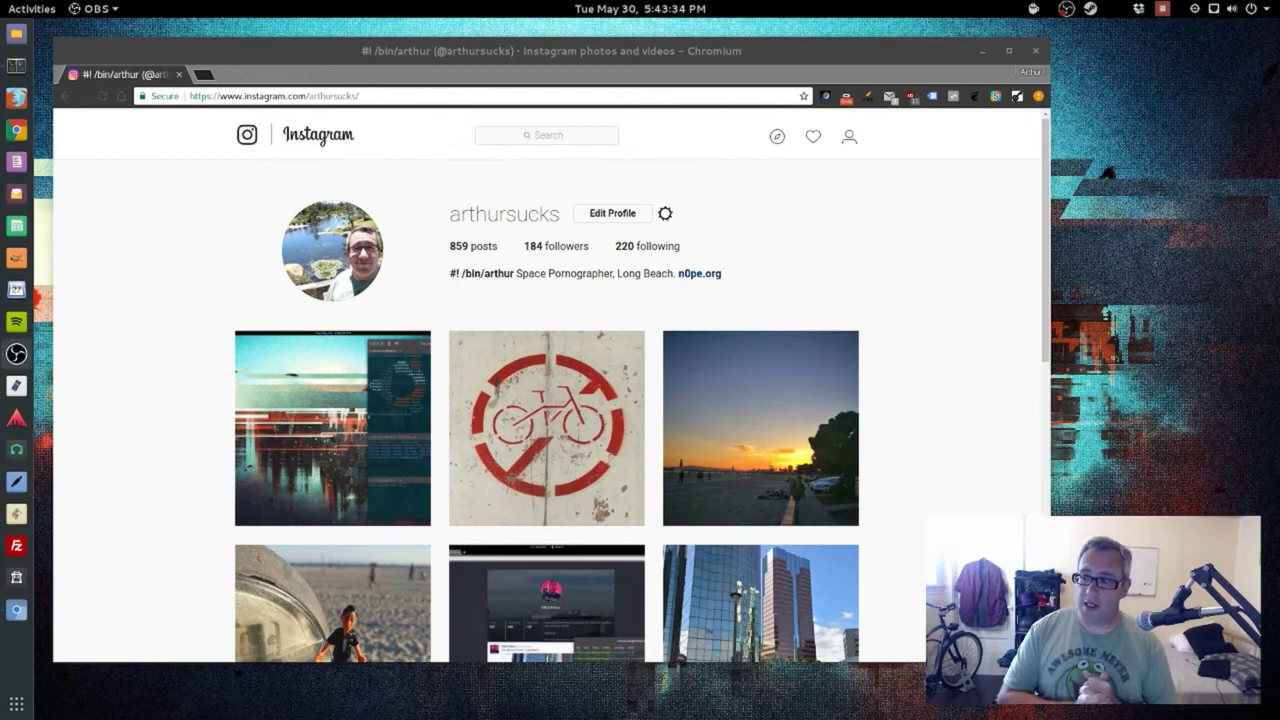
Step: Scroll to the bottom of the profile grid and load more older posts
scroll(874, 451, down, 2)
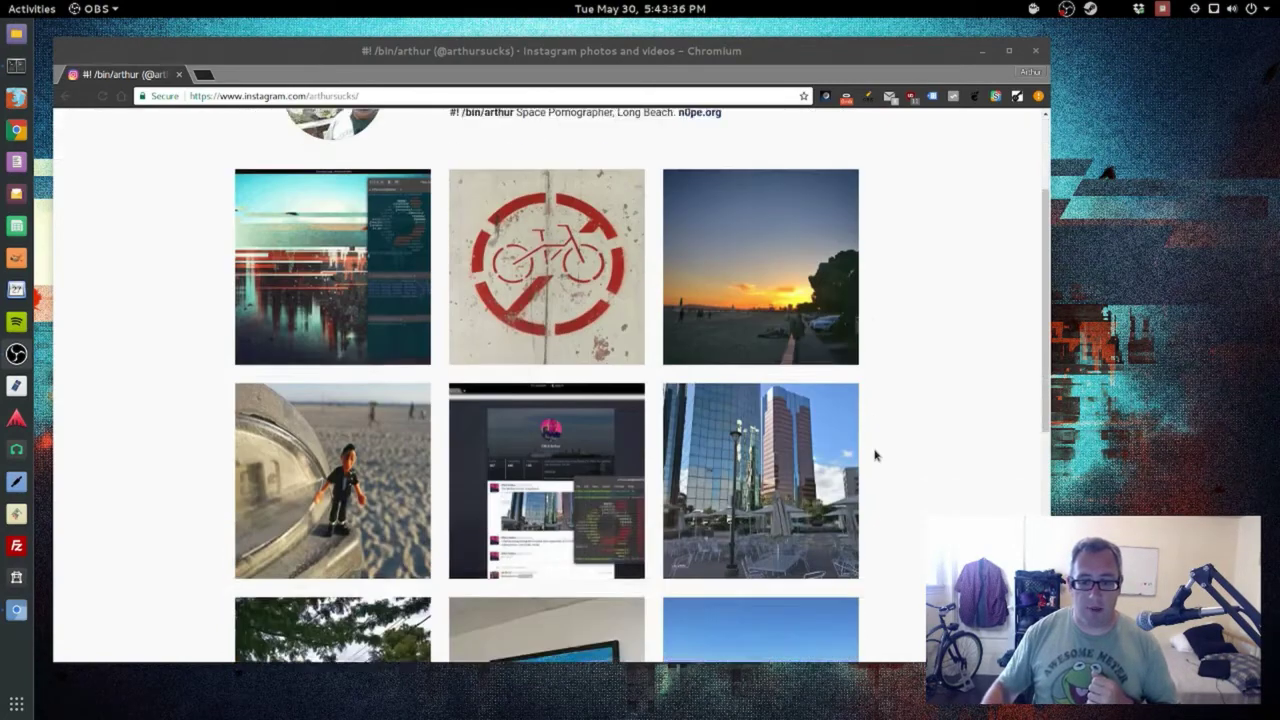
scroll(874, 451, down, 2)
scroll(874, 451, down, 2)
scroll(881, 450, down, 1)
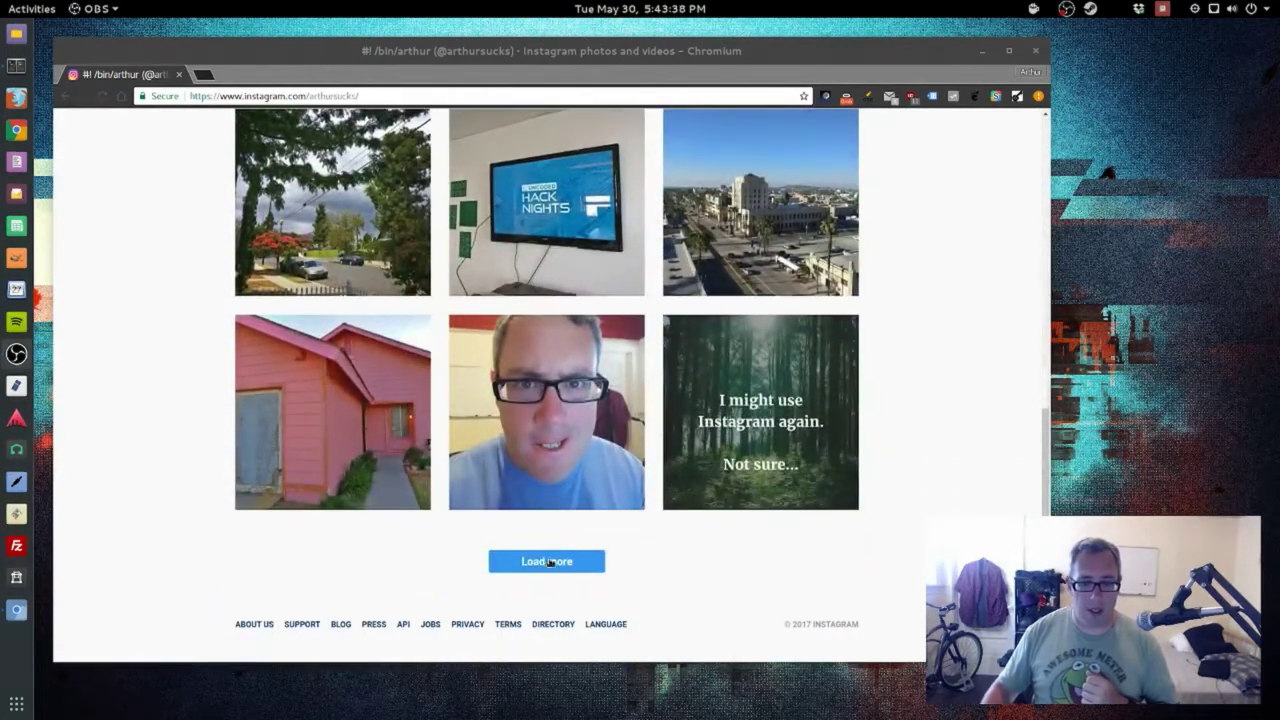
click(546, 566)
scroll(903, 474, down, 2)
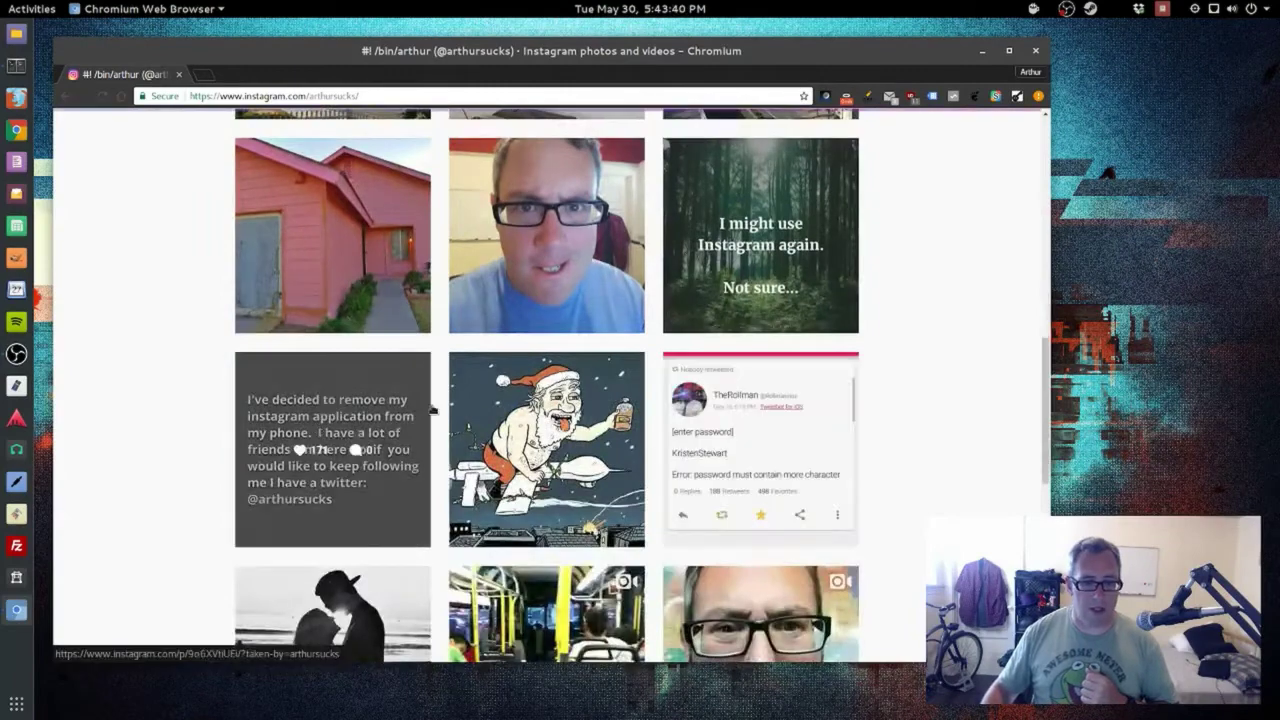
Step: Open and close the app-removal text post and the forest post, then scroll back up
click(356, 437)
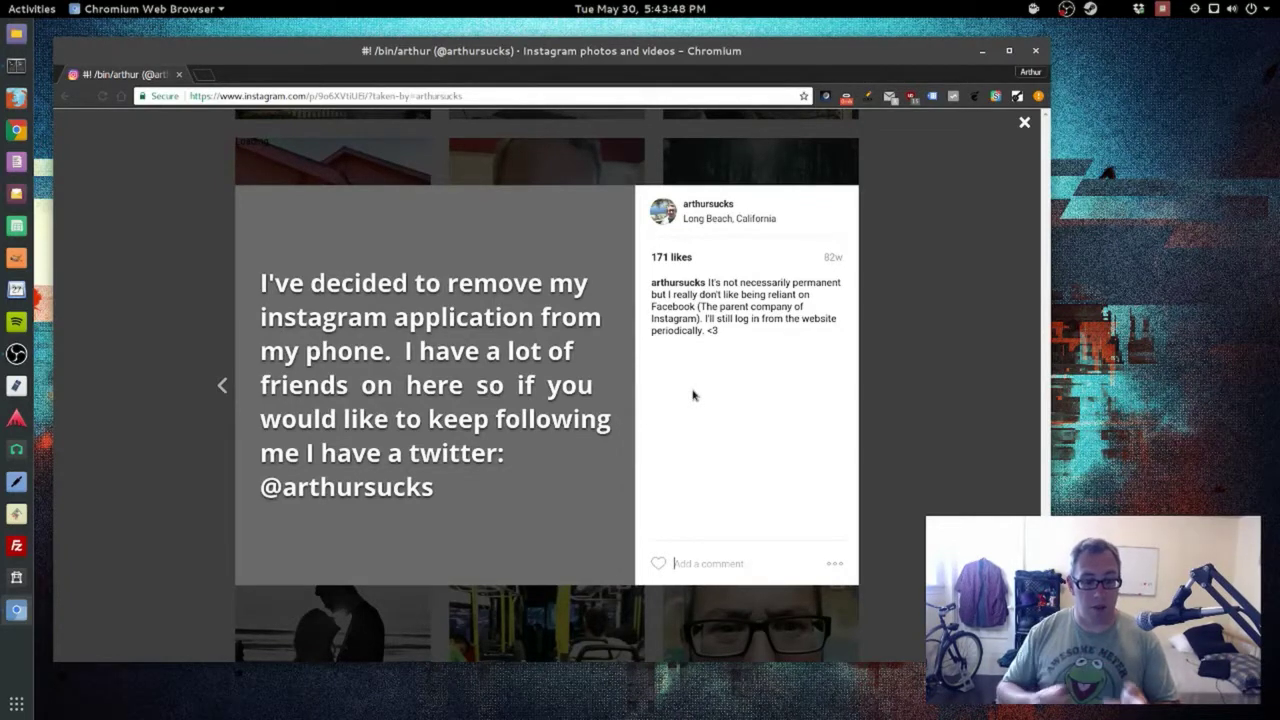
click(1023, 122)
mouse_move(760, 235)
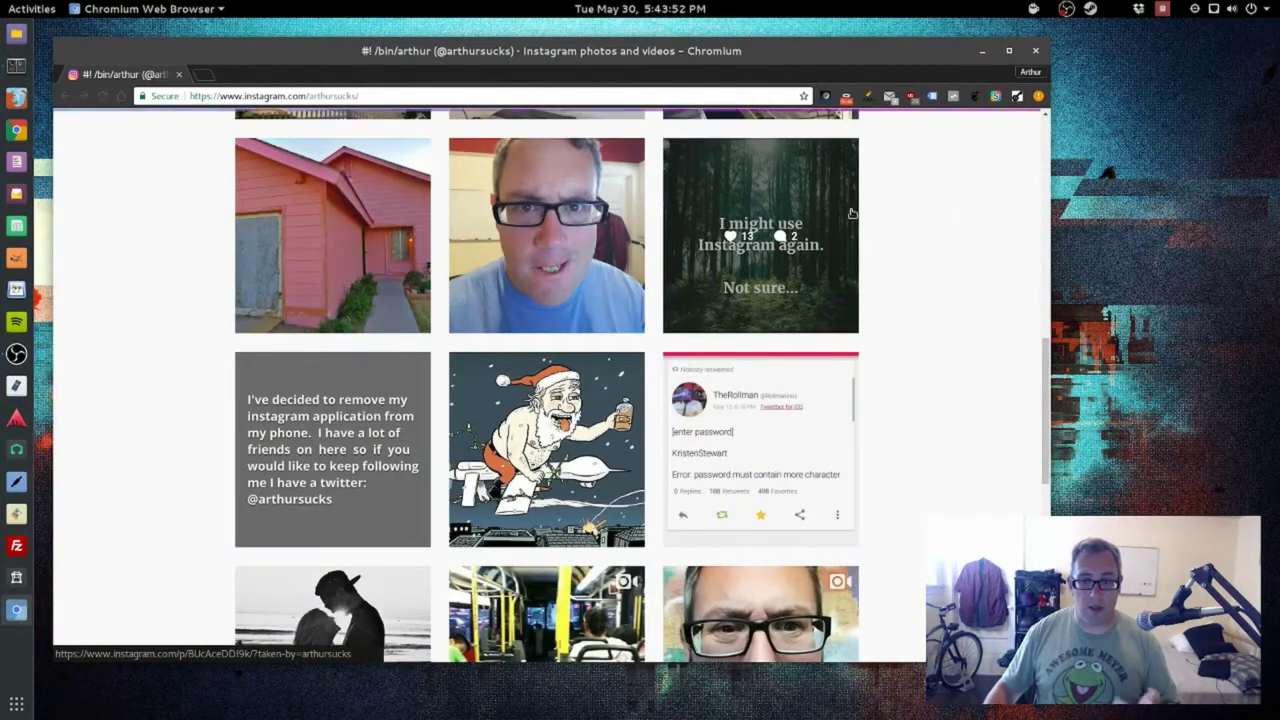
click(813, 227)
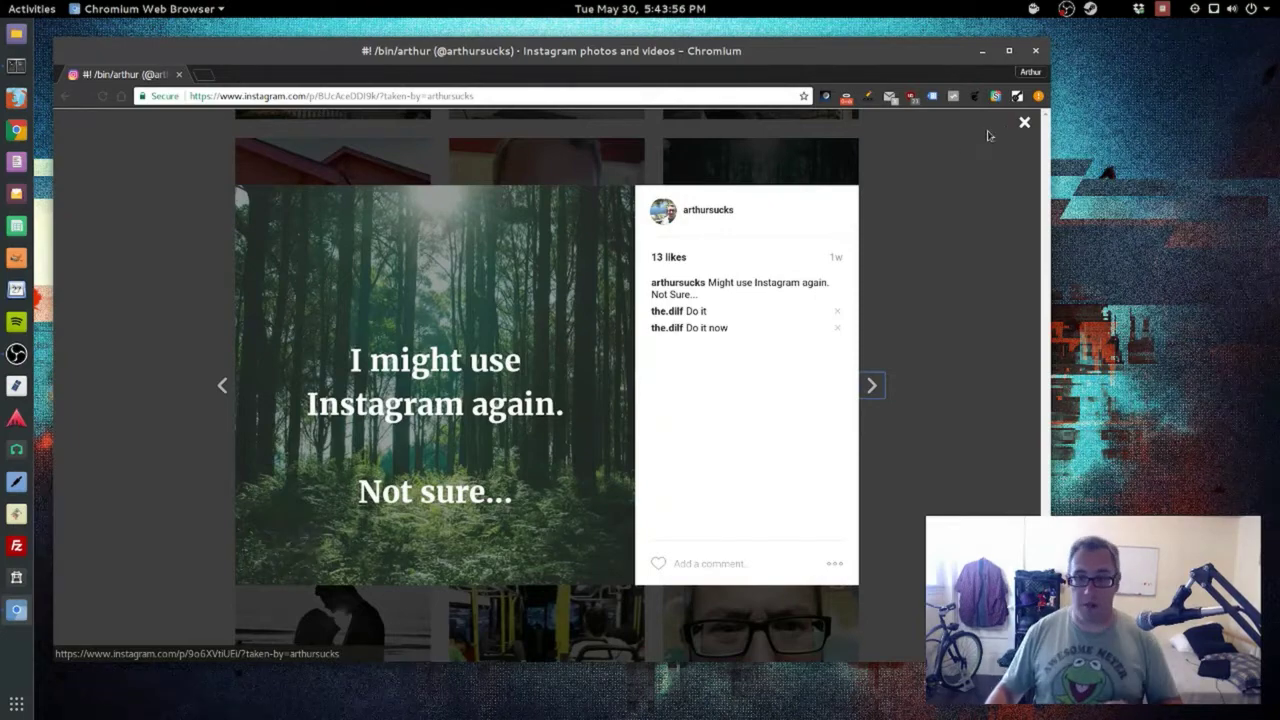
click(926, 236)
scroll(925, 381, up, 3)
scroll(925, 381, up, 2)
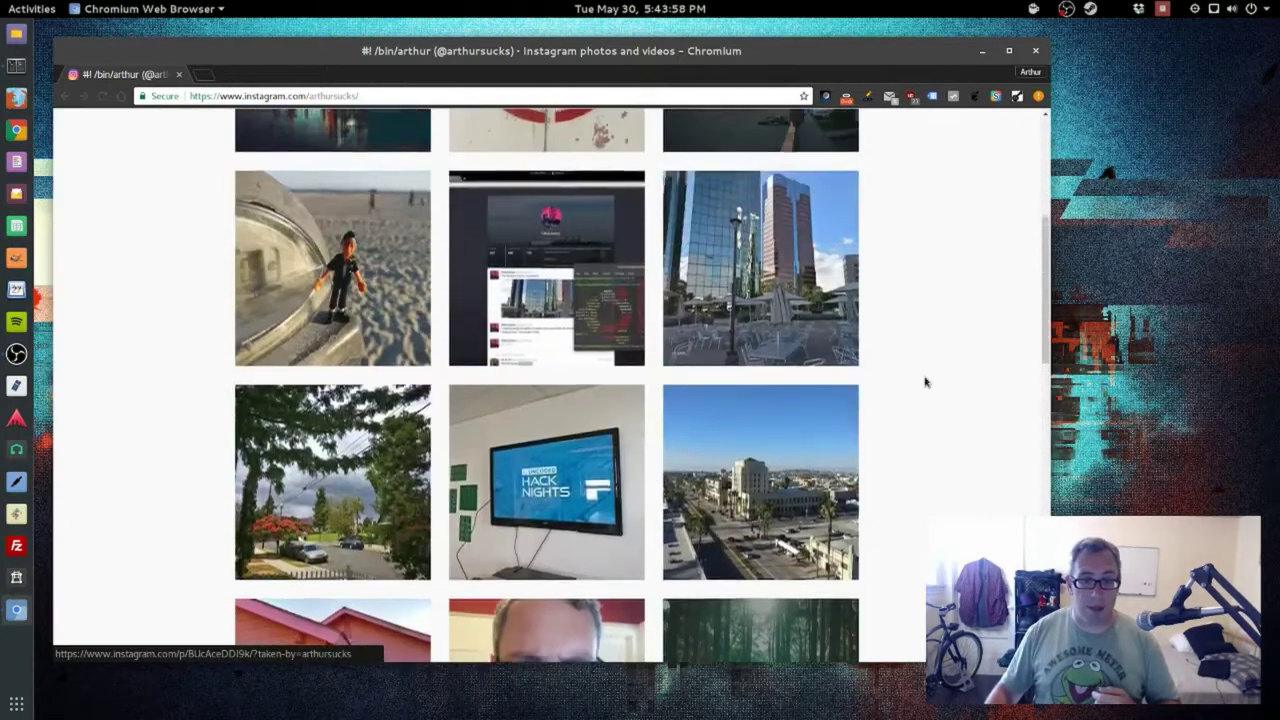
Step: Scroll the profile page back to its top
scroll(923, 380, up, 4)
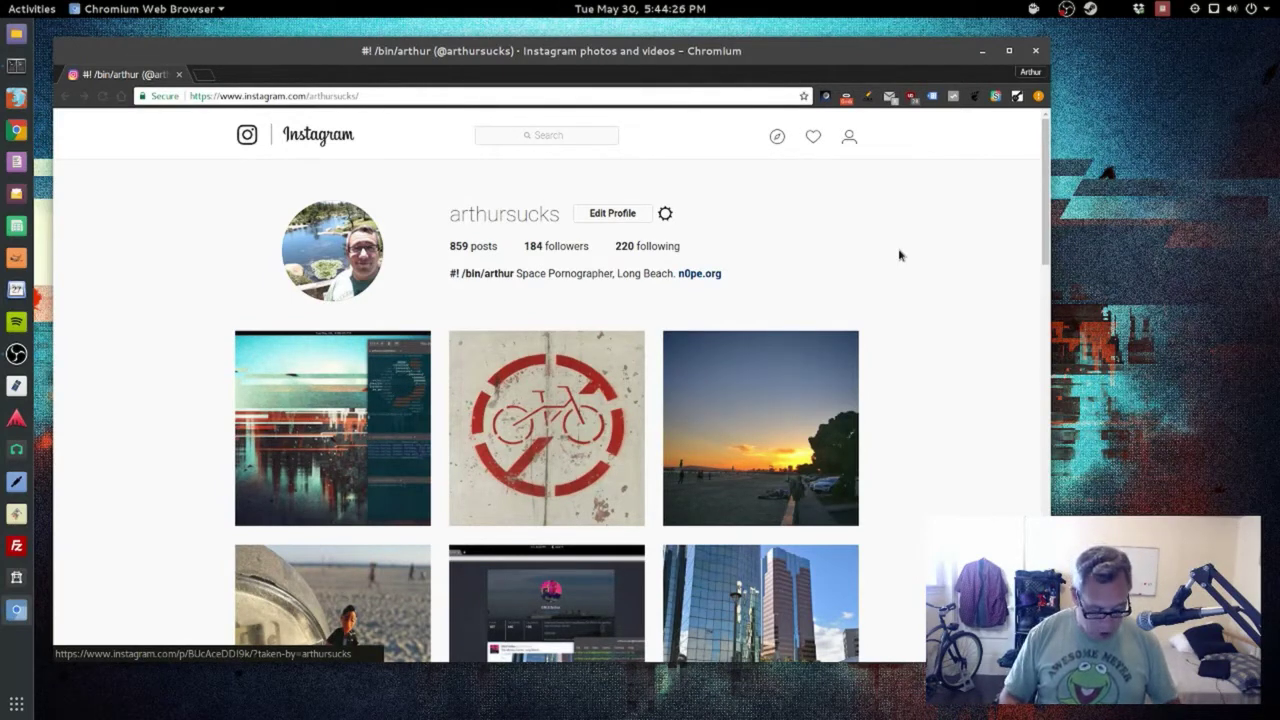
Step: Turn on Nexus 6P device emulation, dismiss the app banner, and start a new photo post
key(ctrl+shift+i)
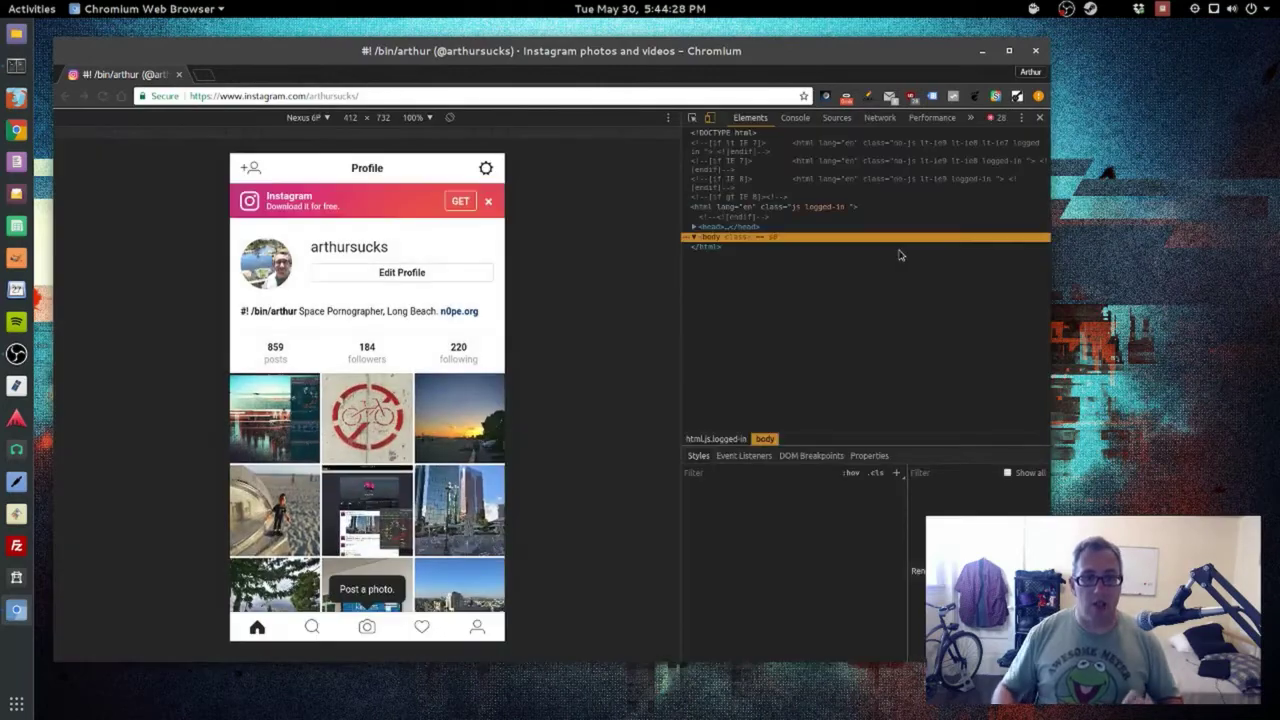
click(709, 118)
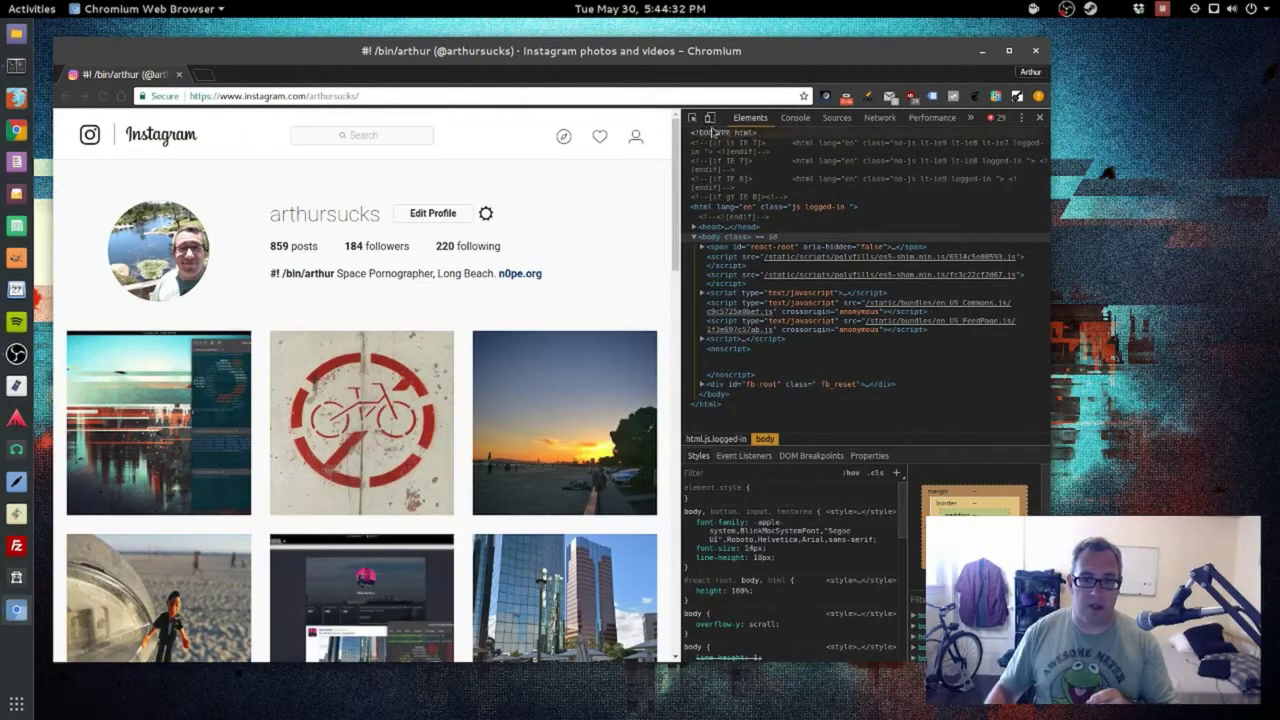
click(709, 118)
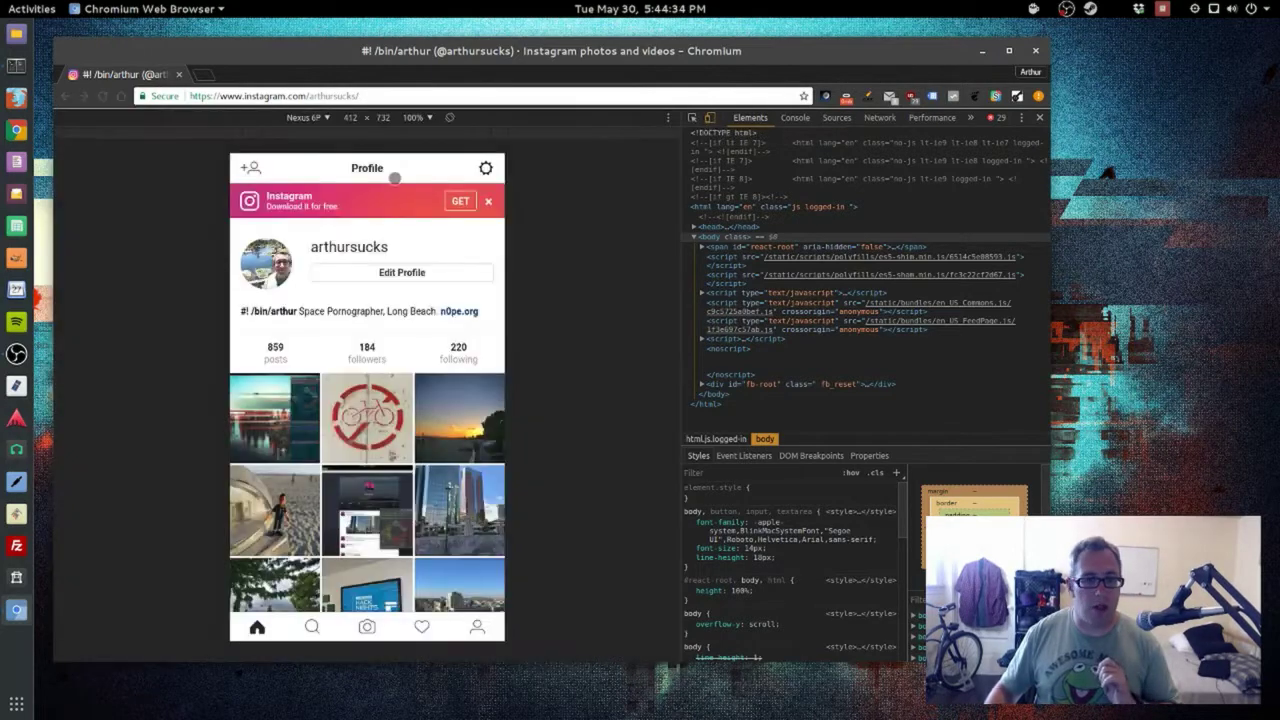
click(312, 118)
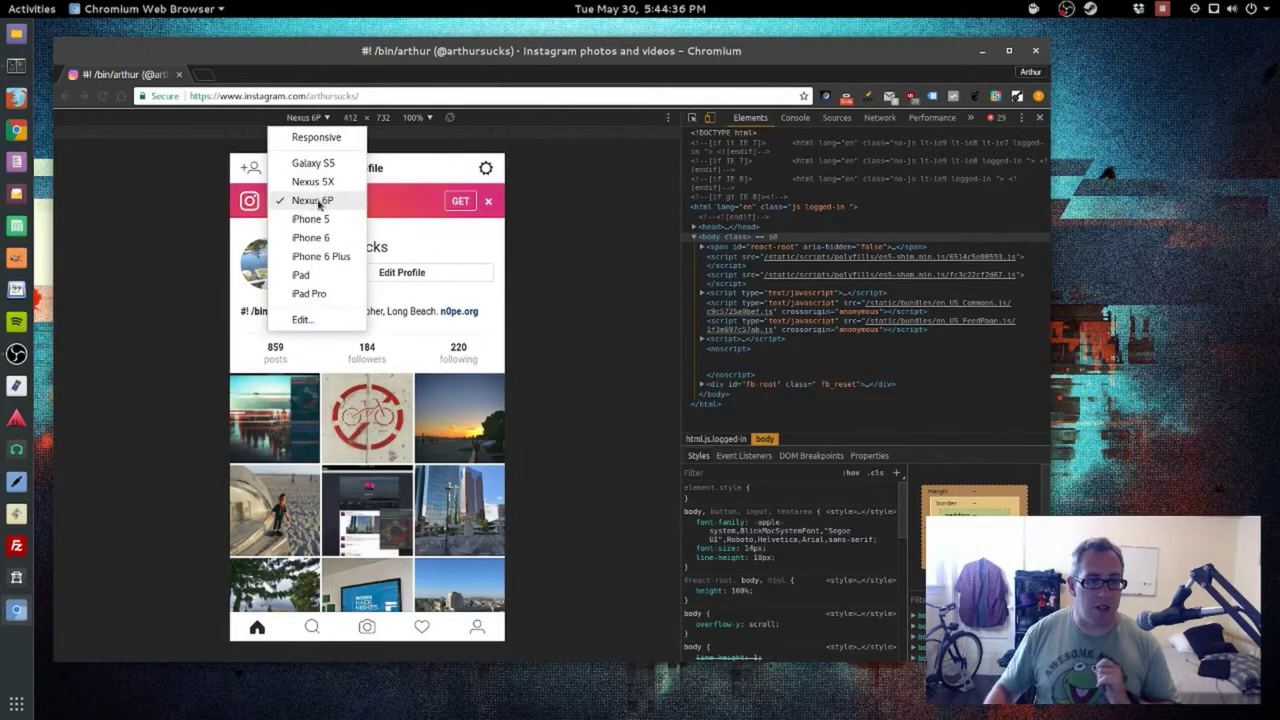
click(318, 204)
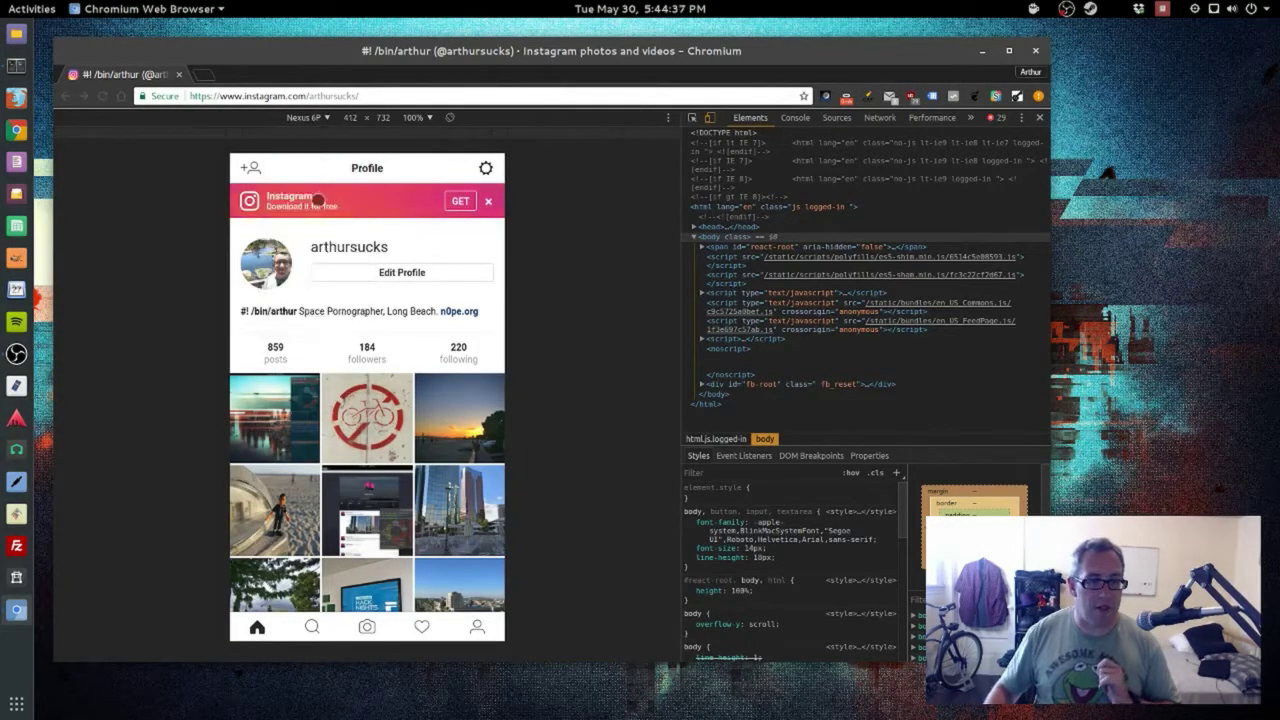
click(488, 200)
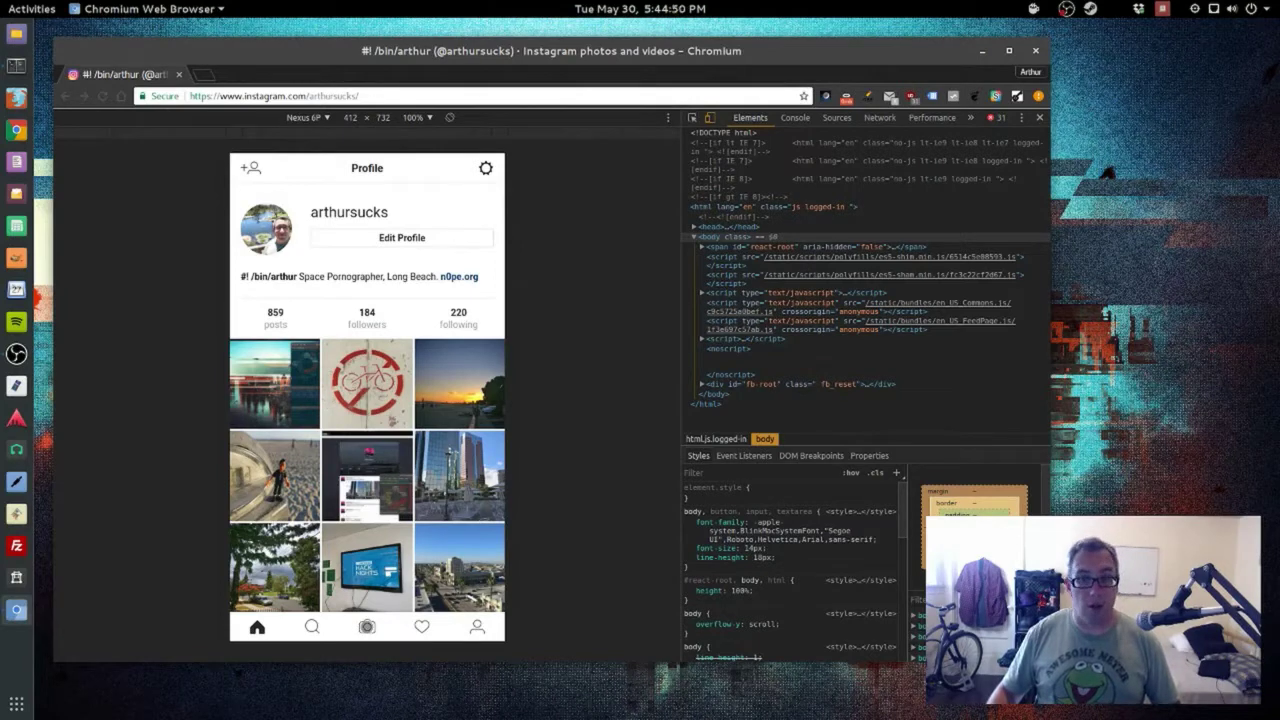
click(367, 627)
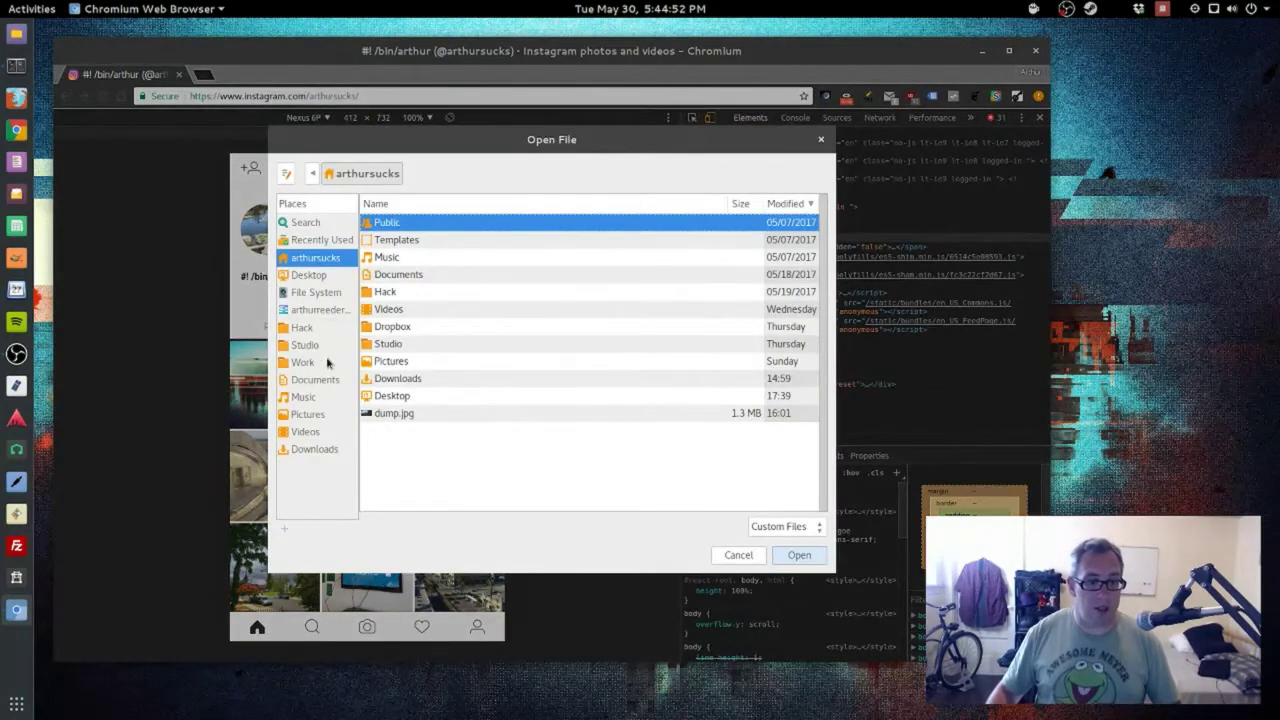
Step: Browse the Desktop for the 27 May image, then cancel the file picker
click(331, 275)
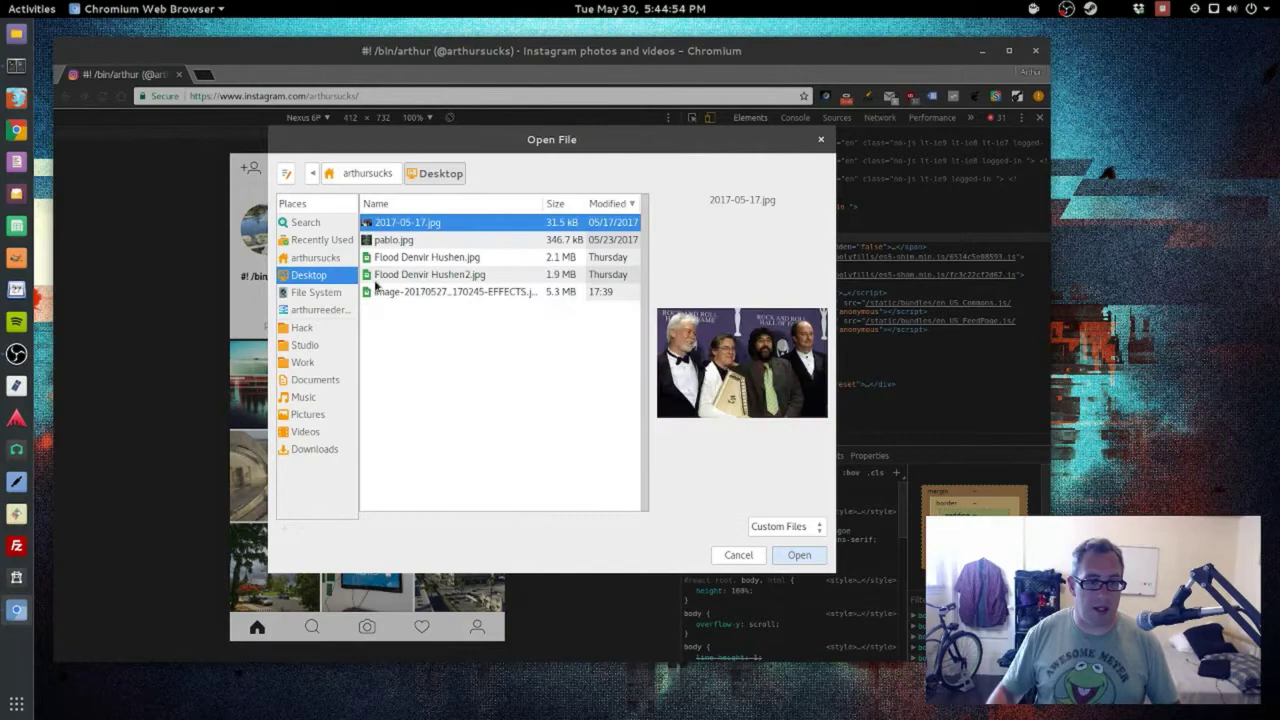
click(407, 292)
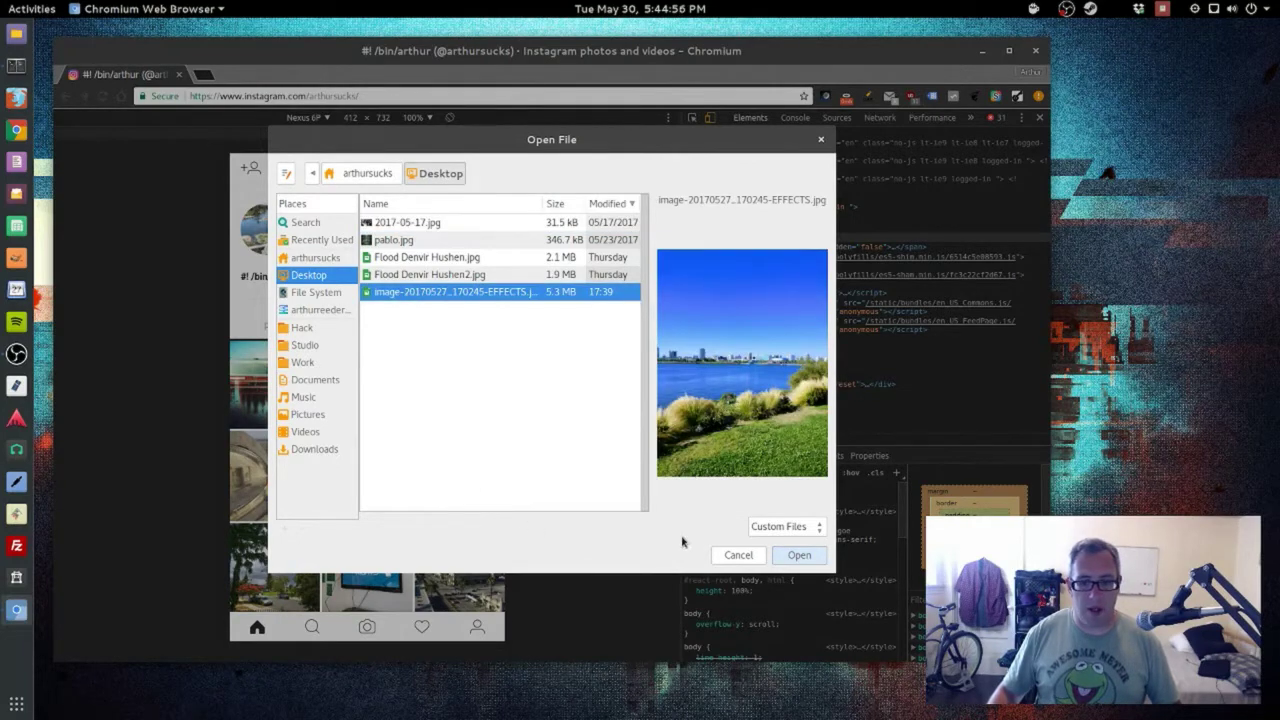
click(797, 556)
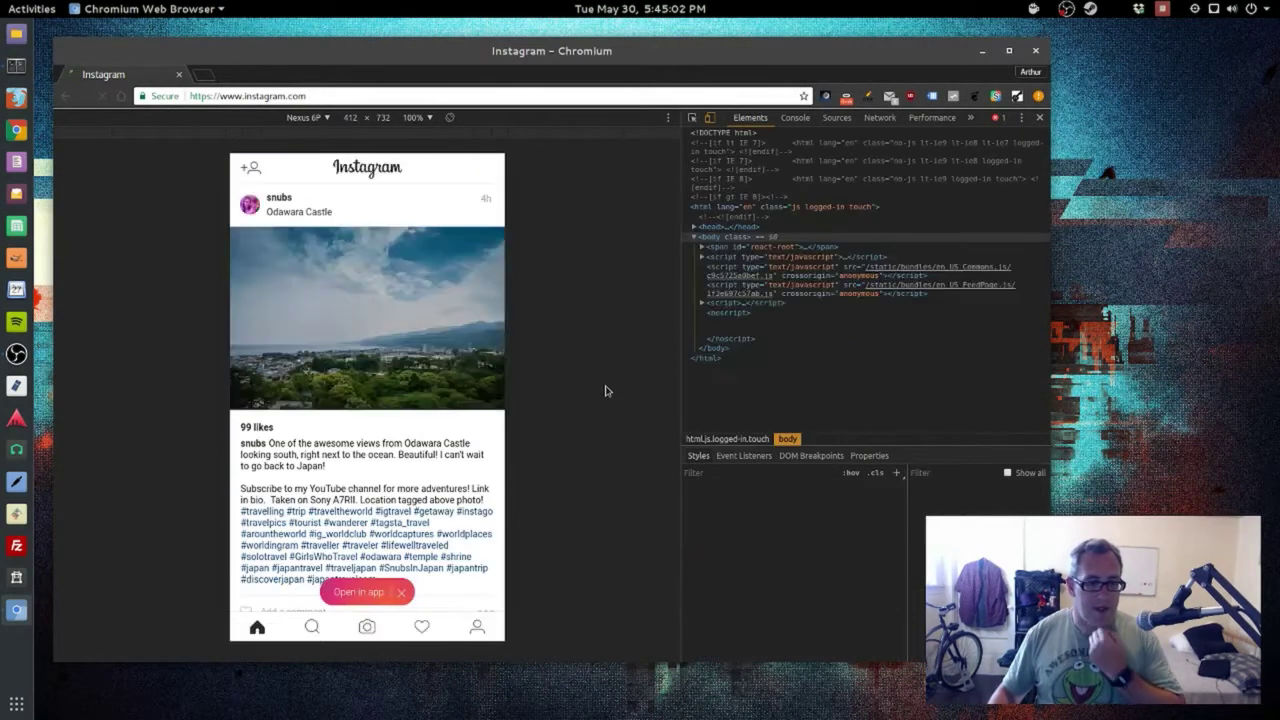
Step: Dismiss the open-in-app prompt and load the lakeside skyline photo into a new post
click(403, 592)
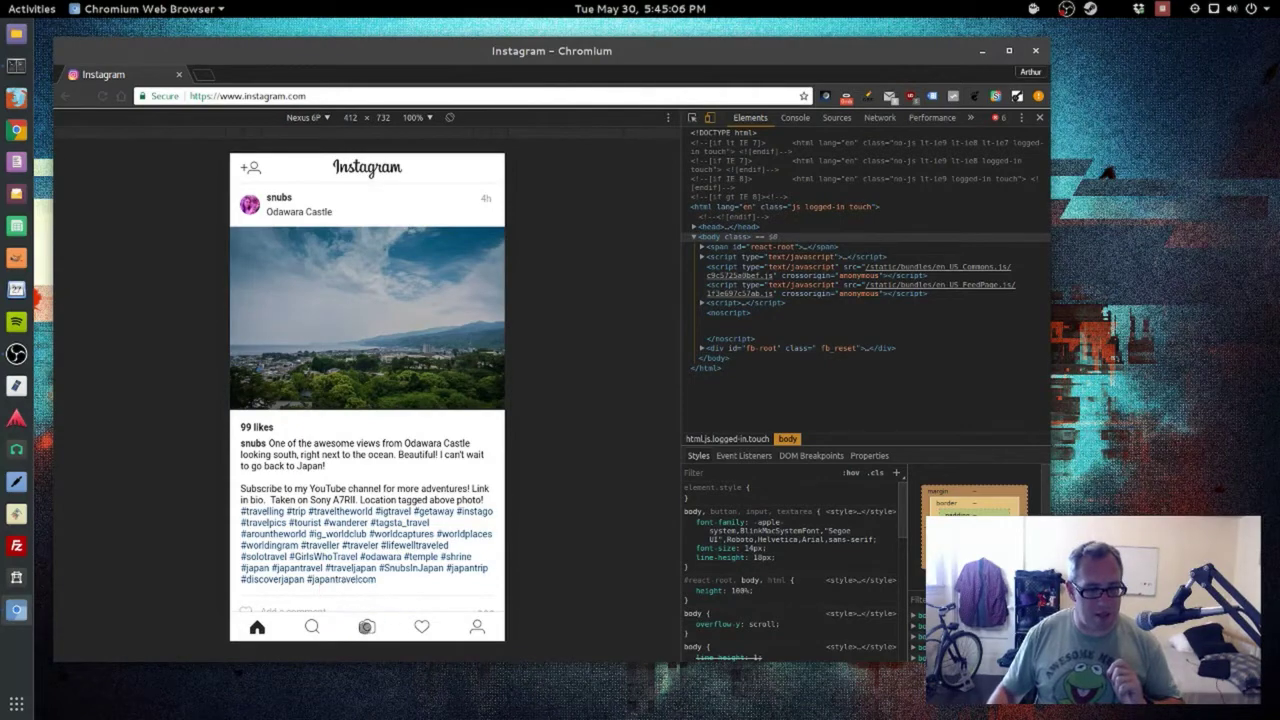
click(366, 627)
click(400, 290)
click(818, 561)
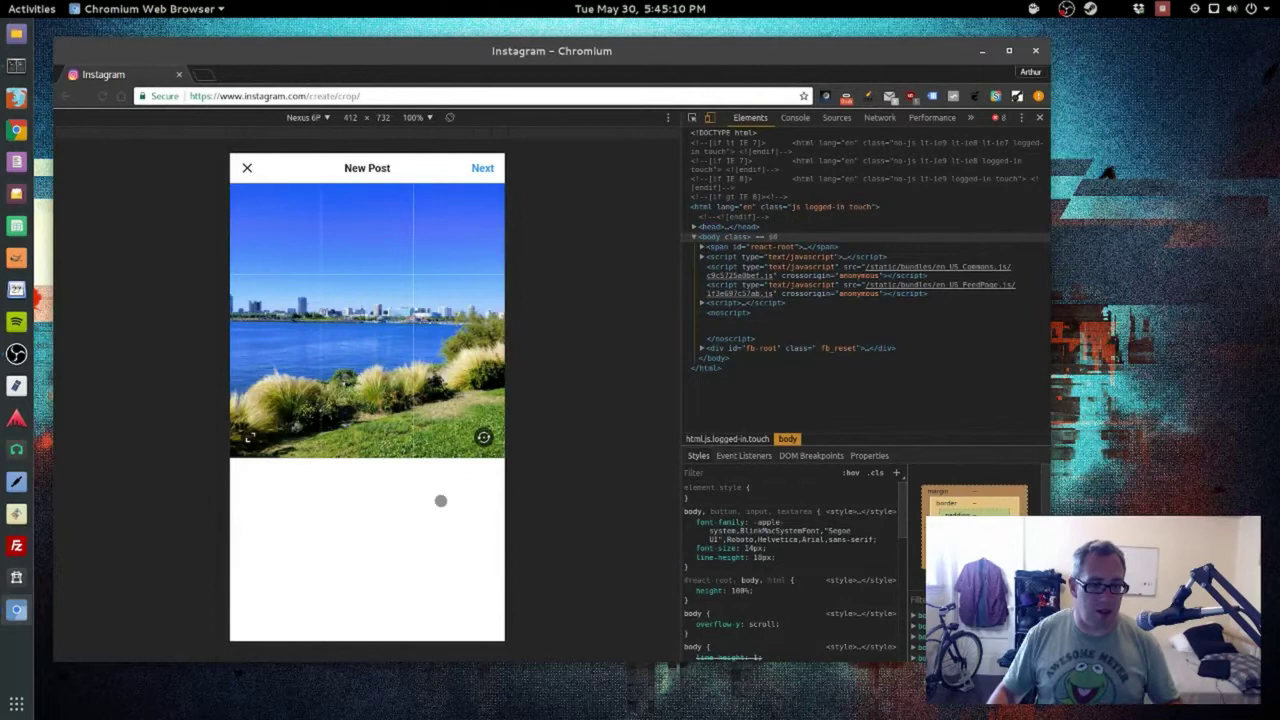
Step: Keep the lakeside photo at its square crop and continue to the caption screen
click(248, 437)
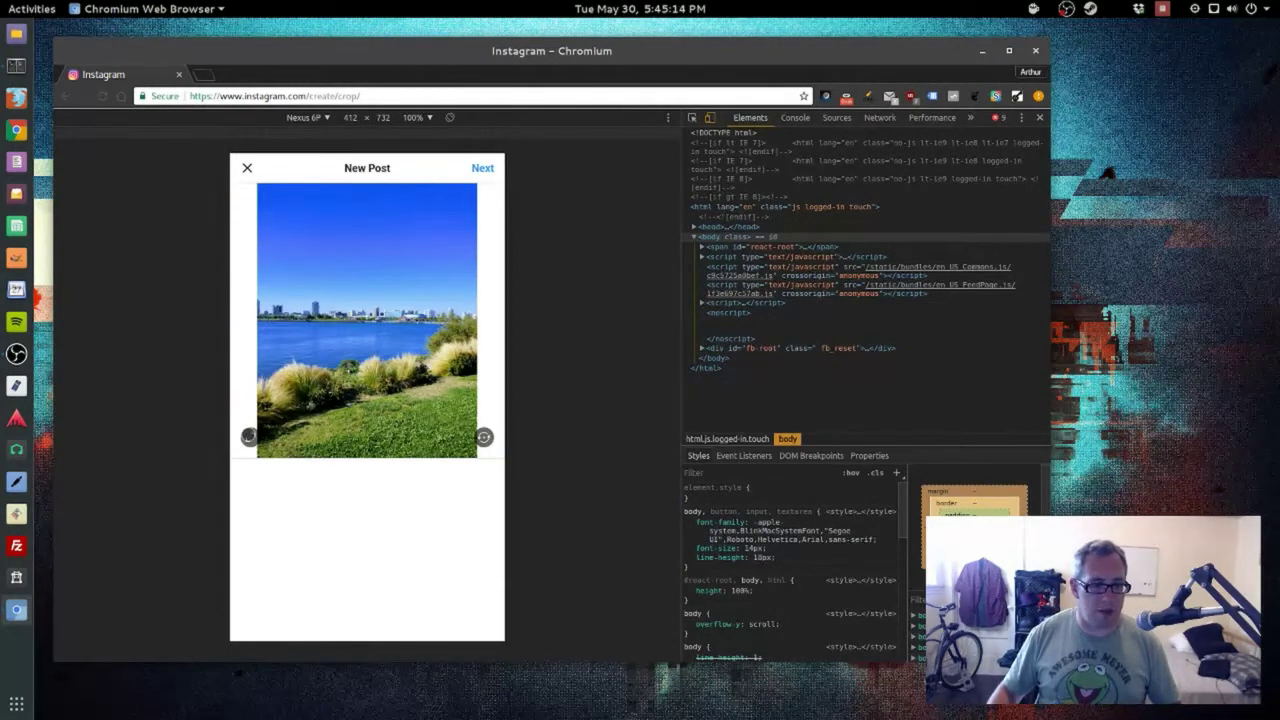
click(248, 437)
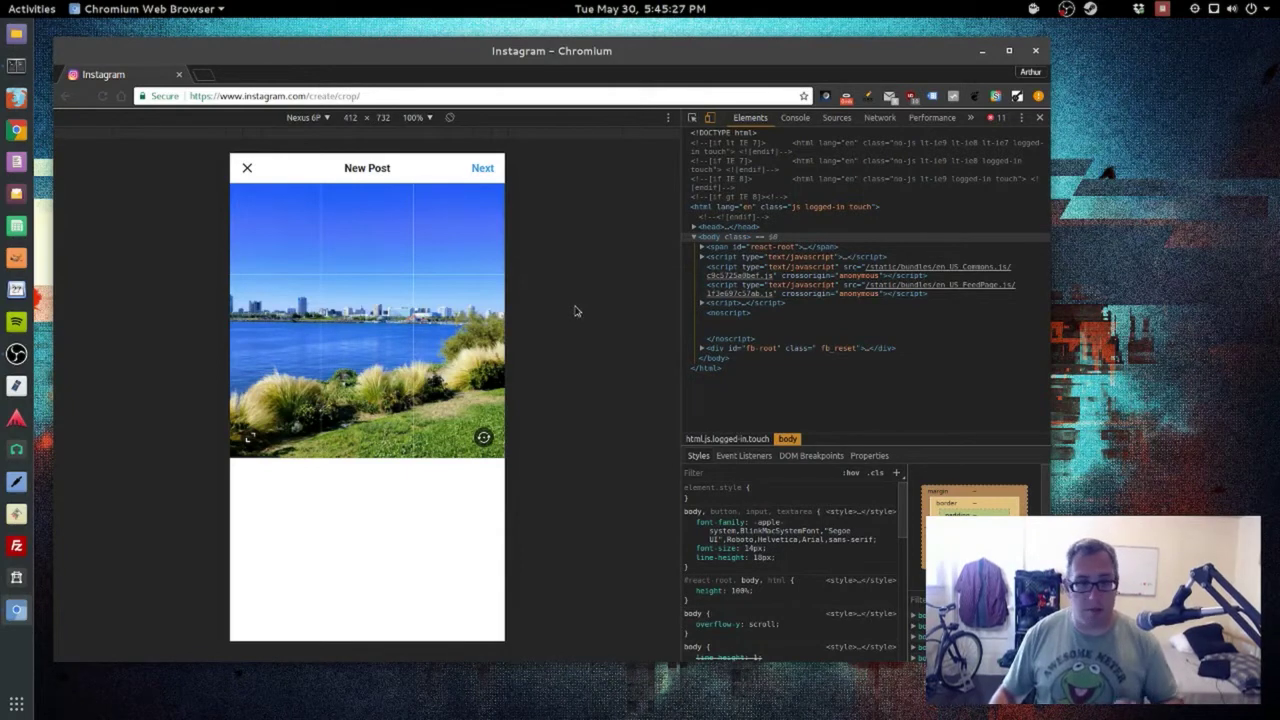
click(483, 168)
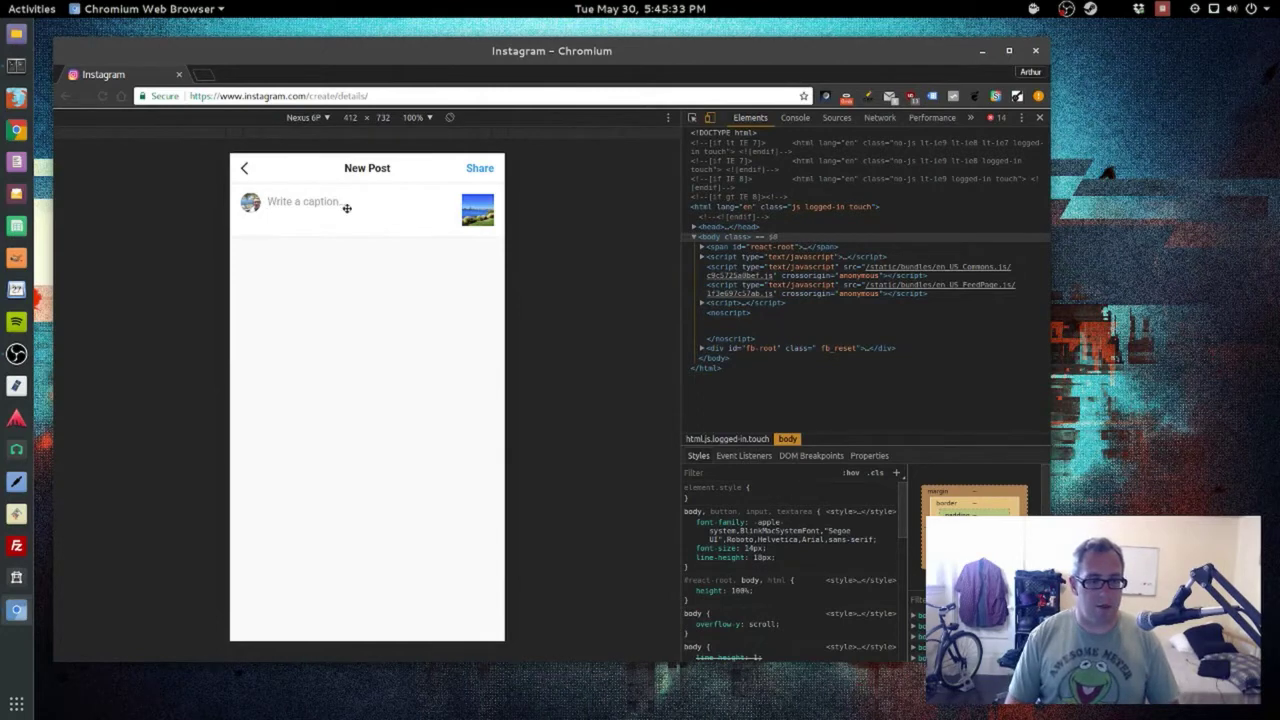
Step: Caption the lakeside photo 'Blue skys.', share it, and scroll the feed to check it
text(Blue skys.)
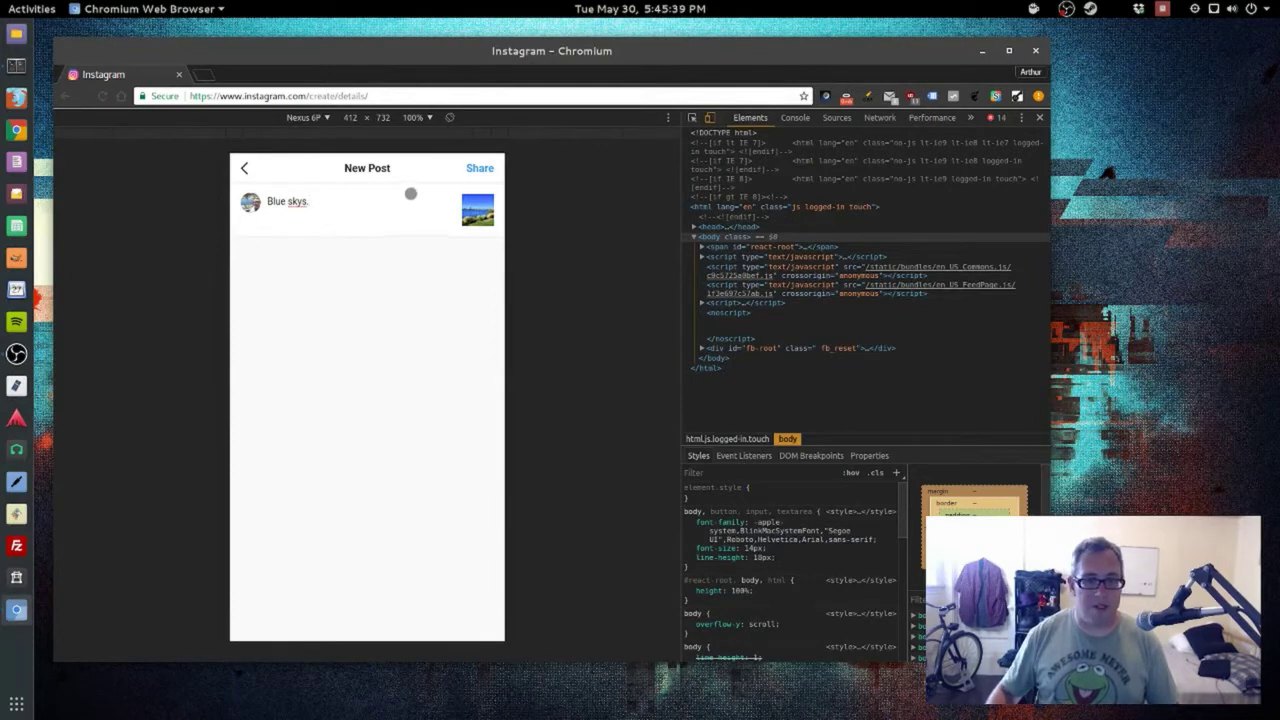
click(468, 168)
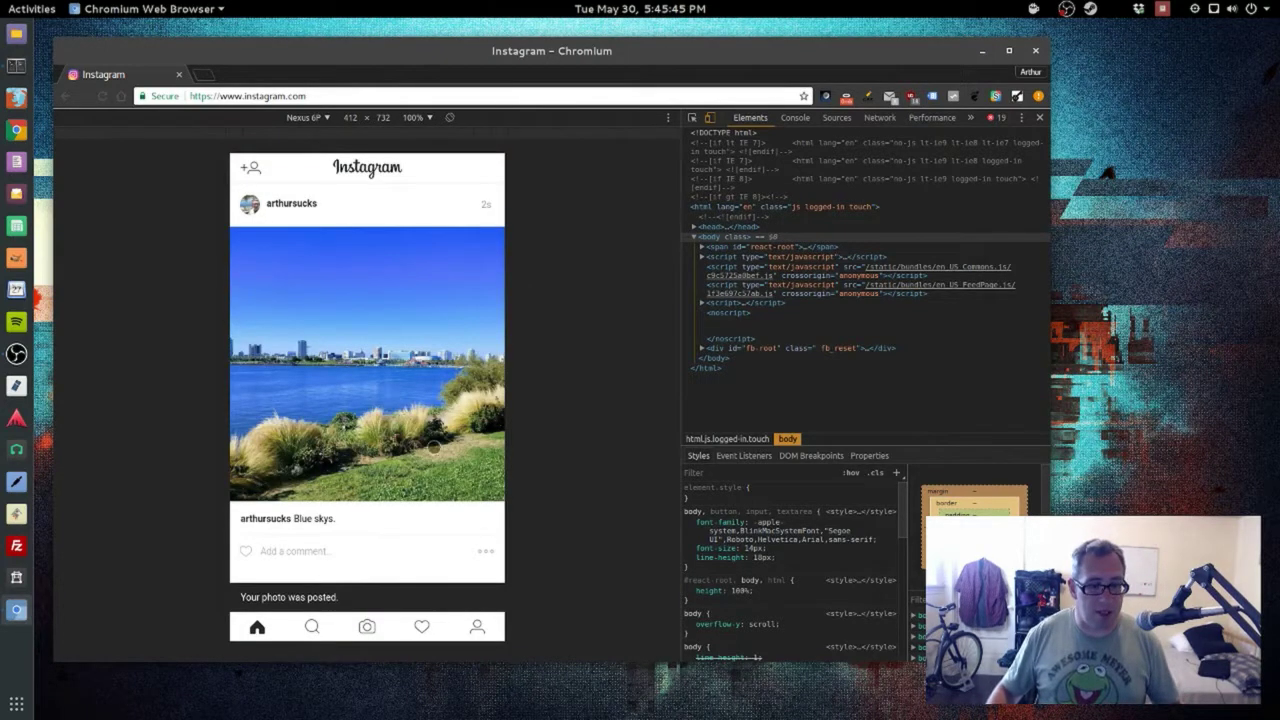
scroll(433, 447, down, 1)
scroll(420, 430, down, 1)
scroll(395, 405, down, 1)
scroll(391, 400, down, 1)
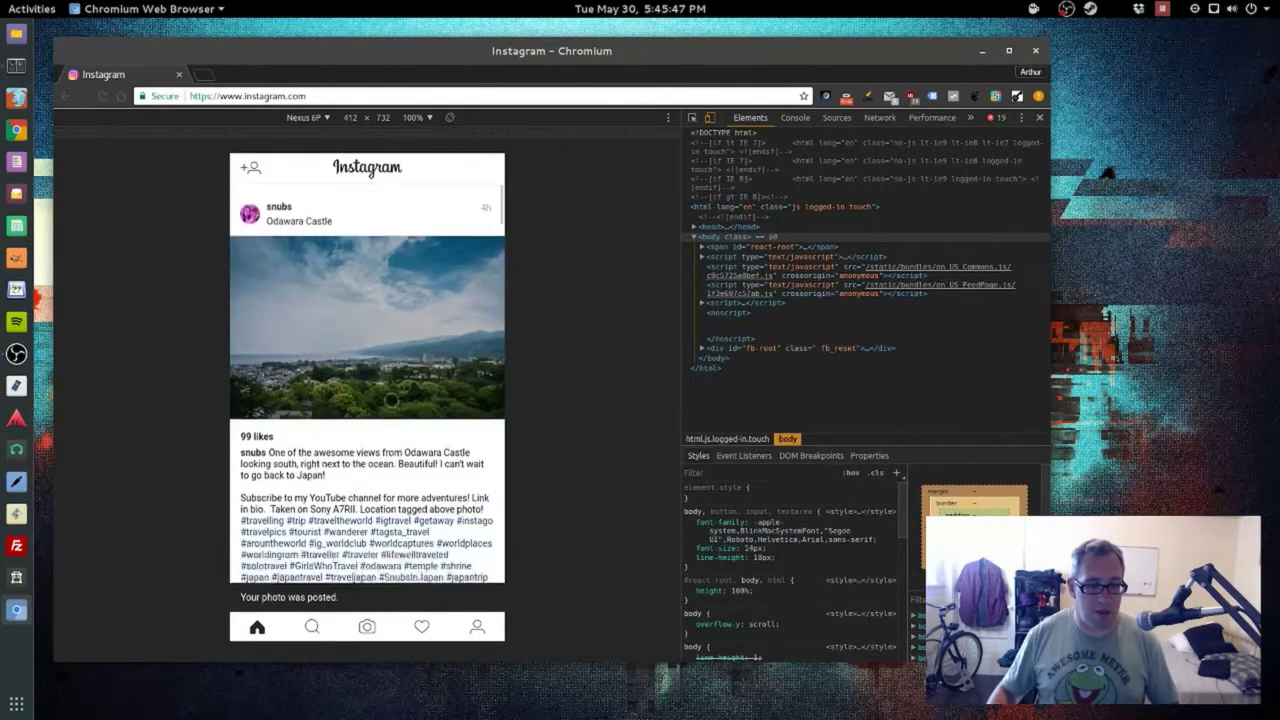
scroll(274, 490, down, 2)
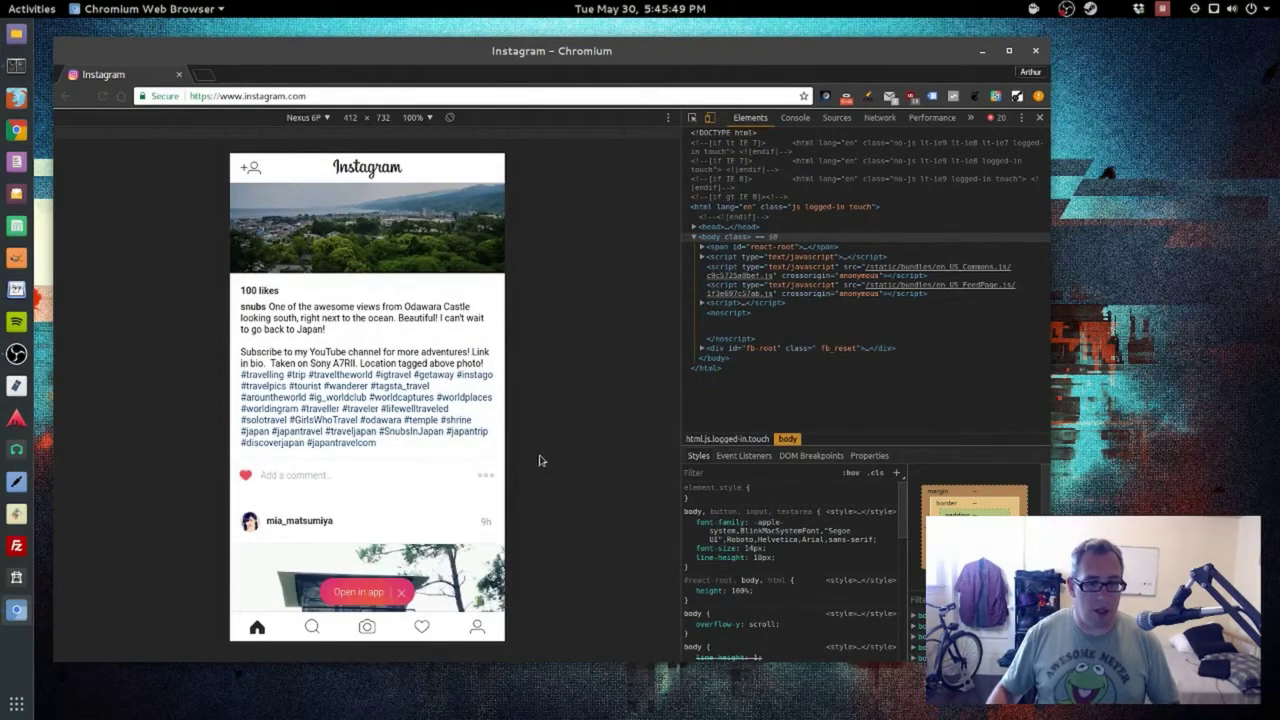
scroll(462, 447, up, 3)
scroll(409, 437, up, 3)
scroll(409, 437, up, 3)
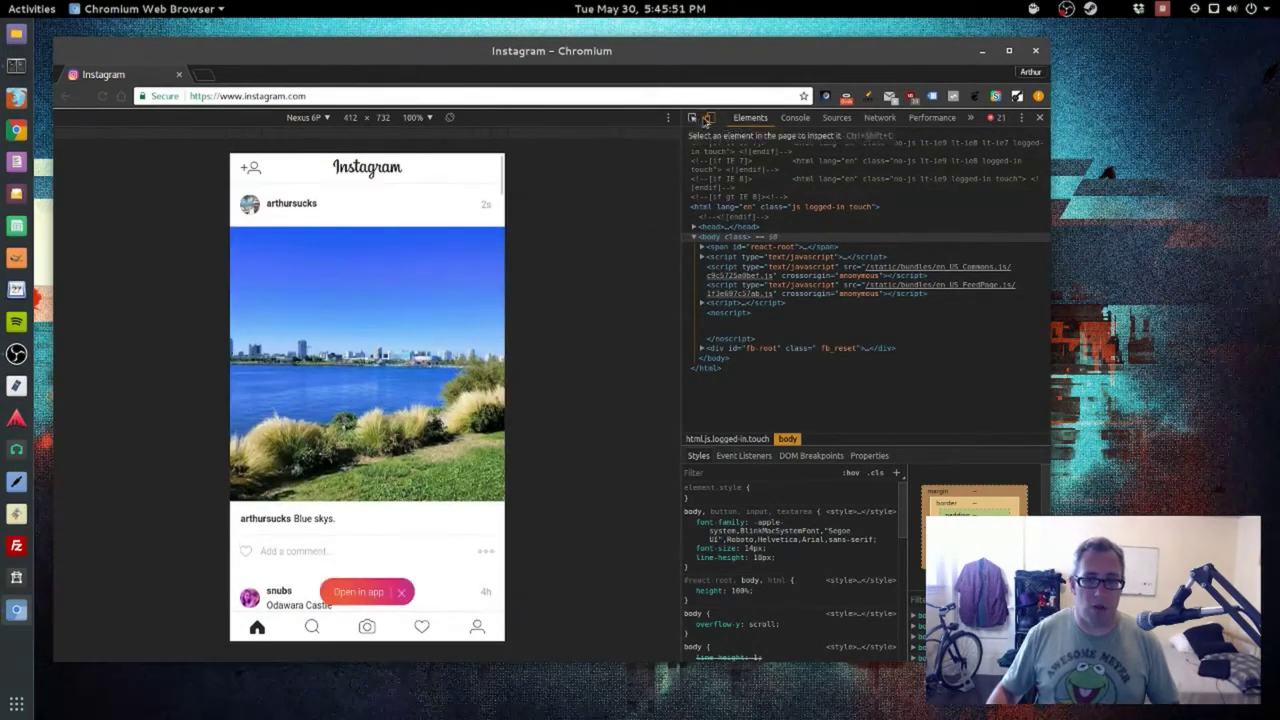
Step: Close DevTools with F12 and scroll the desktop feed to the new 'Blue skys.' post
key(F12)
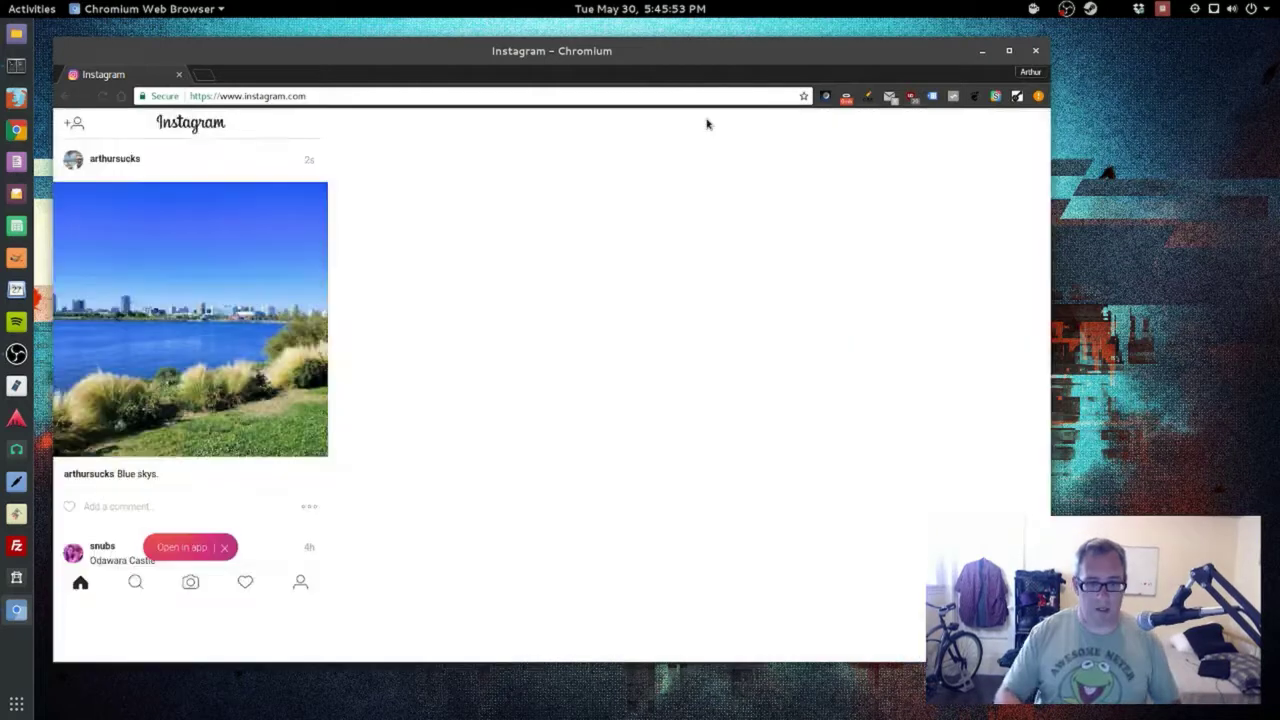
scroll(886, 254, down, 4)
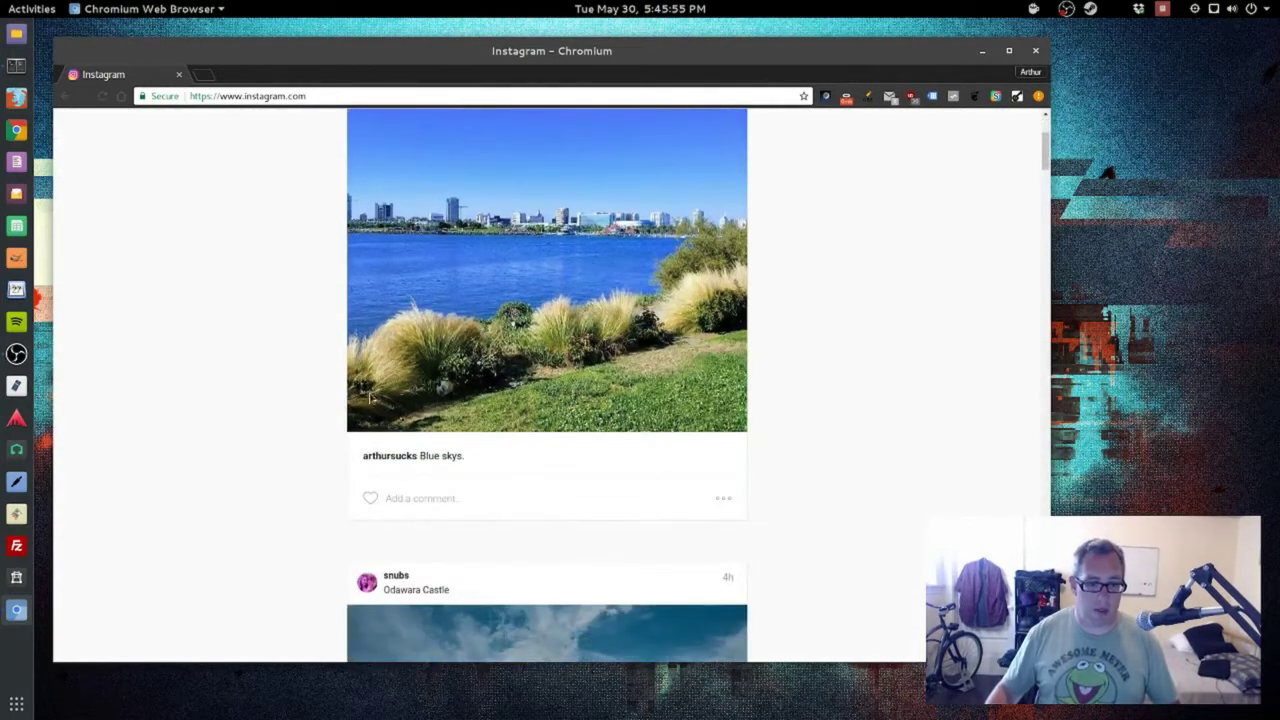
scroll(826, 460, up, 4)
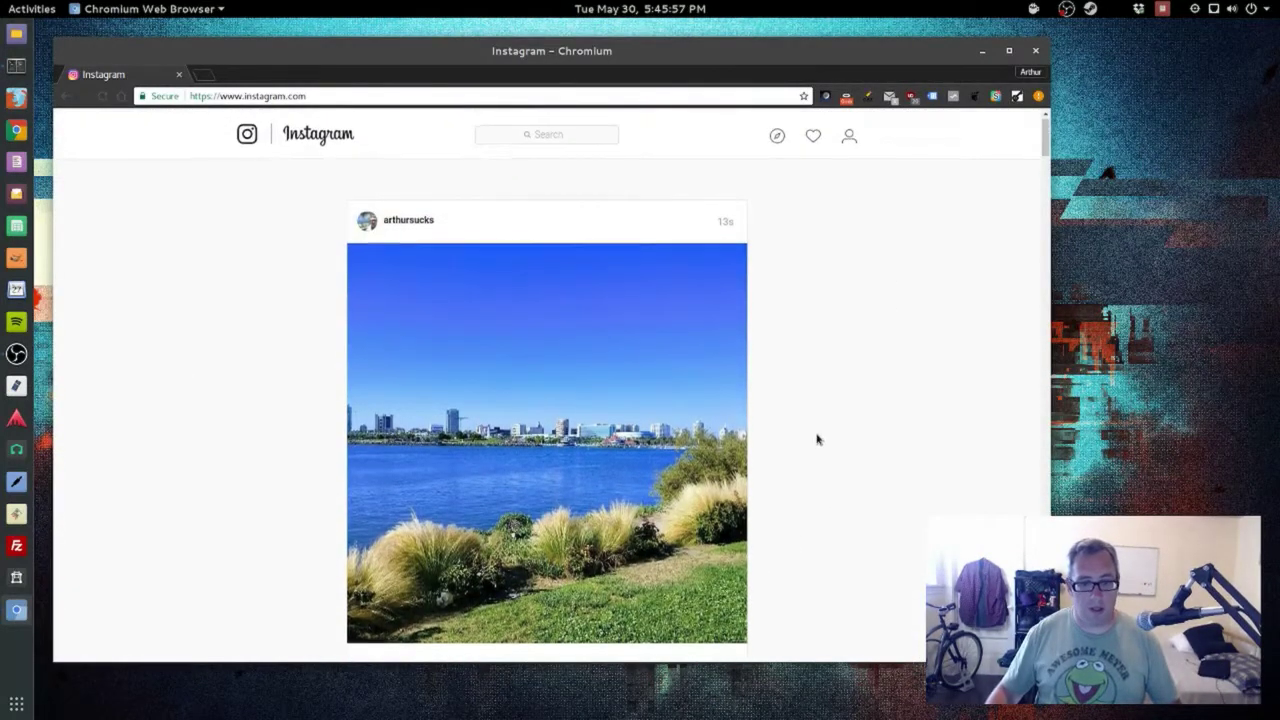
scroll(780, 370, down, 2)
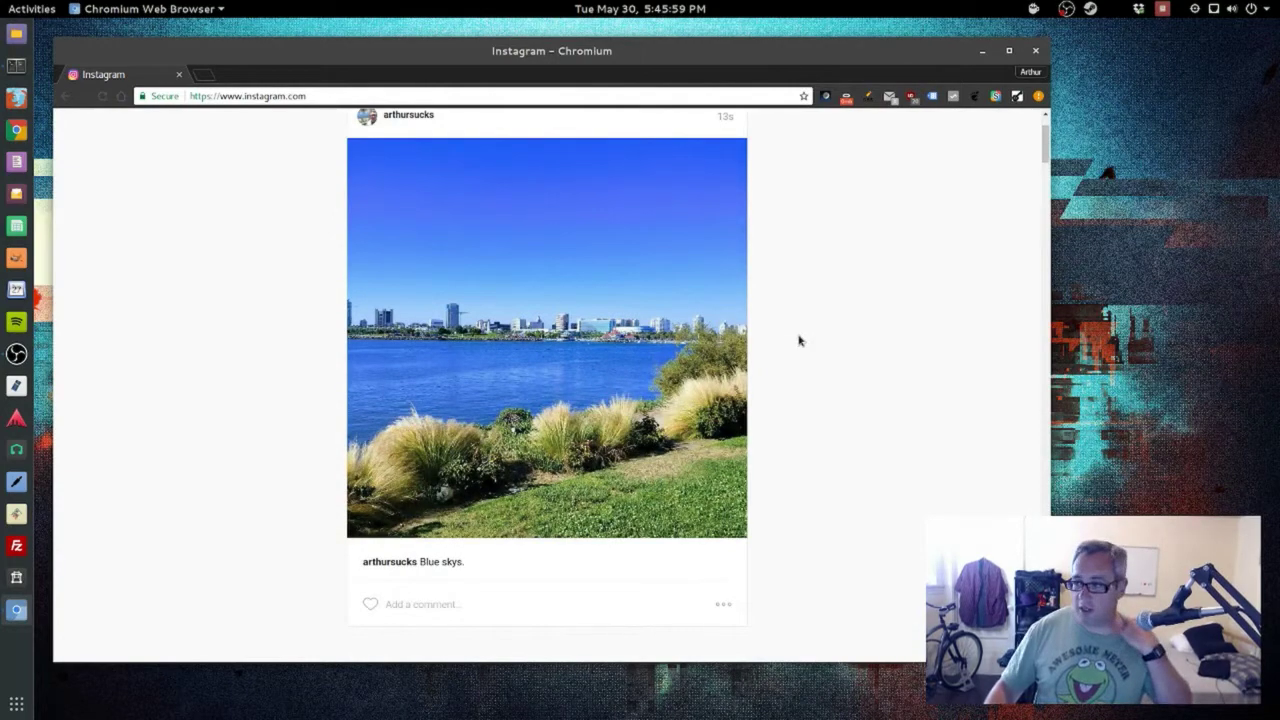